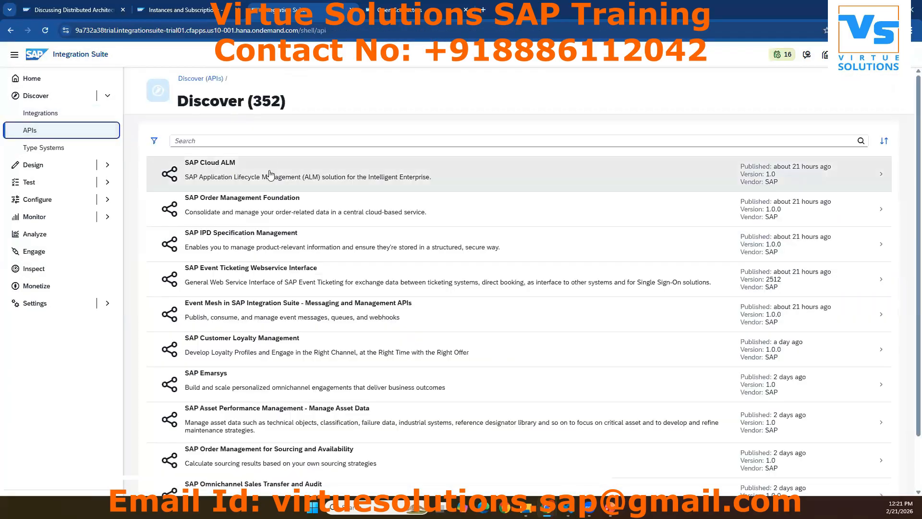
Open the artifacts list of the Demo package in the Integrations and APIs design area
scroll(309, 295, down, 1)
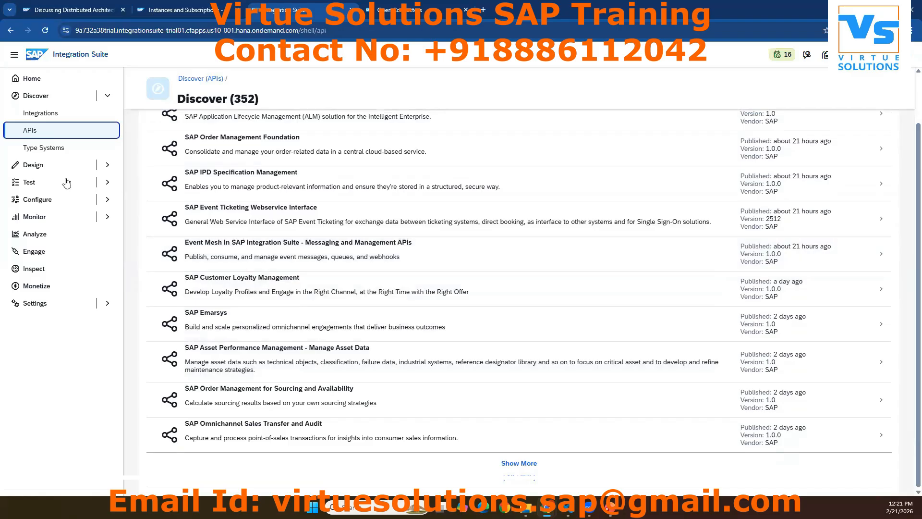
click(19, 166)
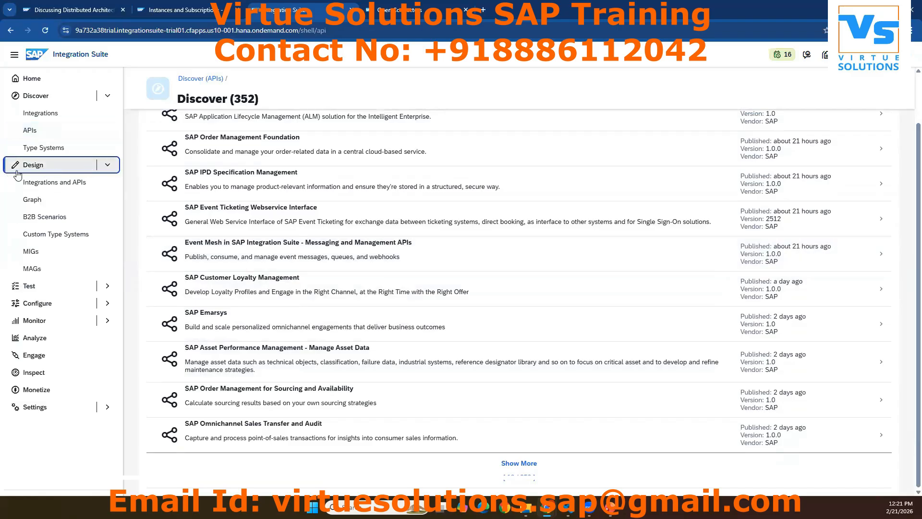
click(104, 98)
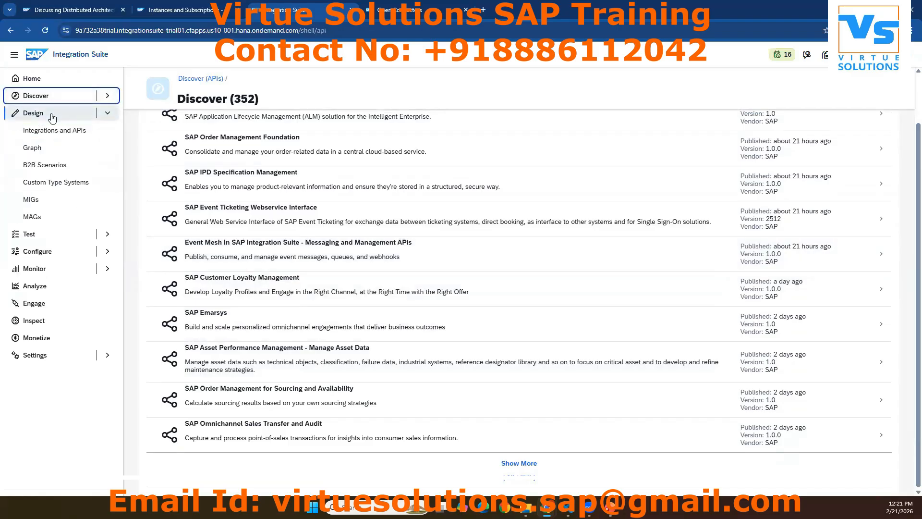
click(51, 129)
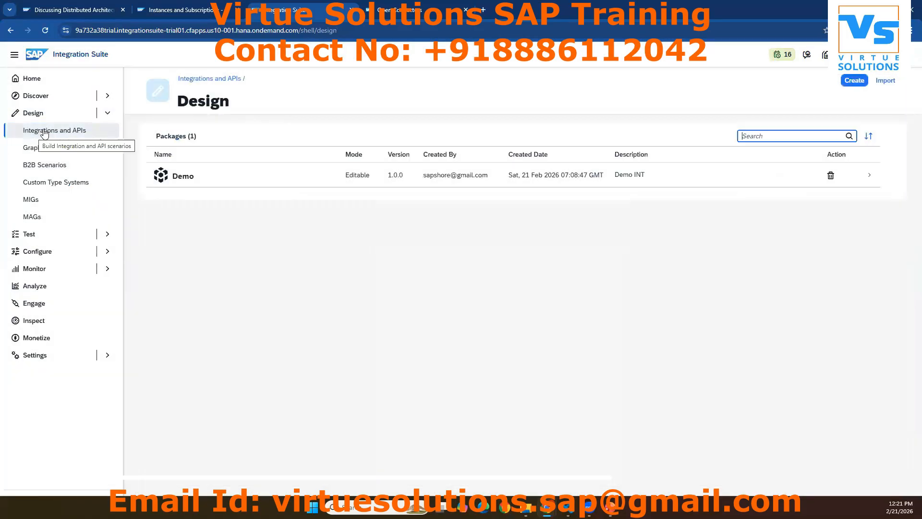
click(176, 178)
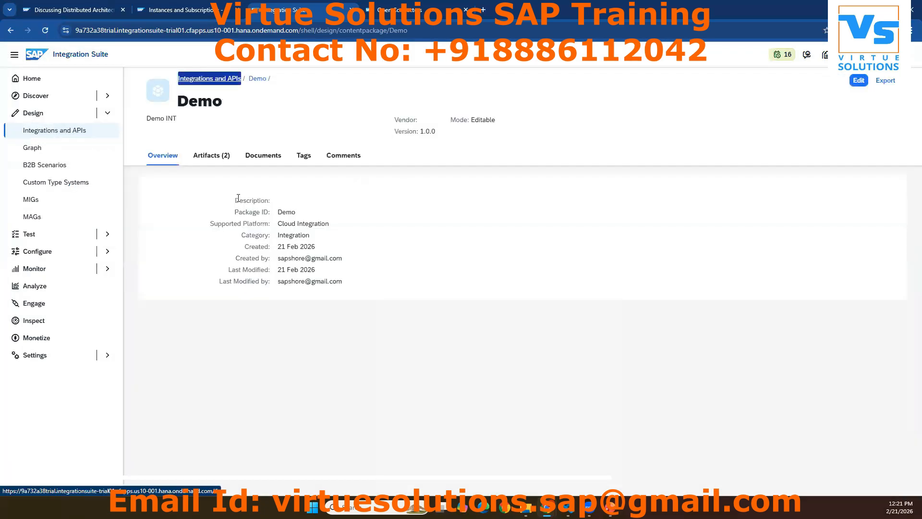
click(212, 155)
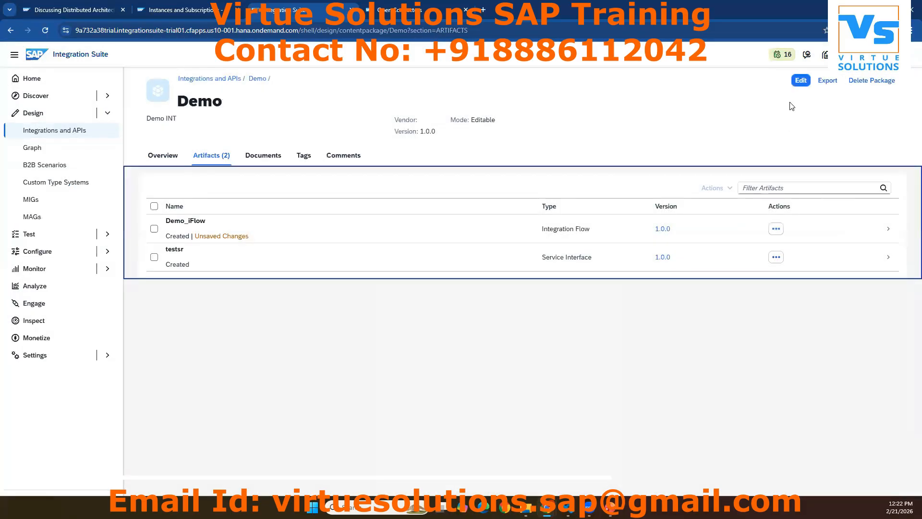
Switch the Demo package to edit mode and review the artifact types that can be added
click(801, 81)
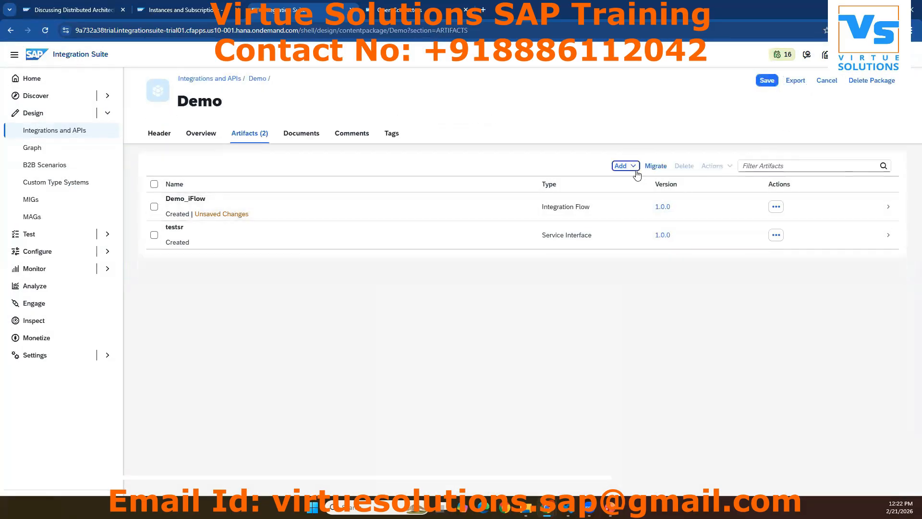
click(627, 168)
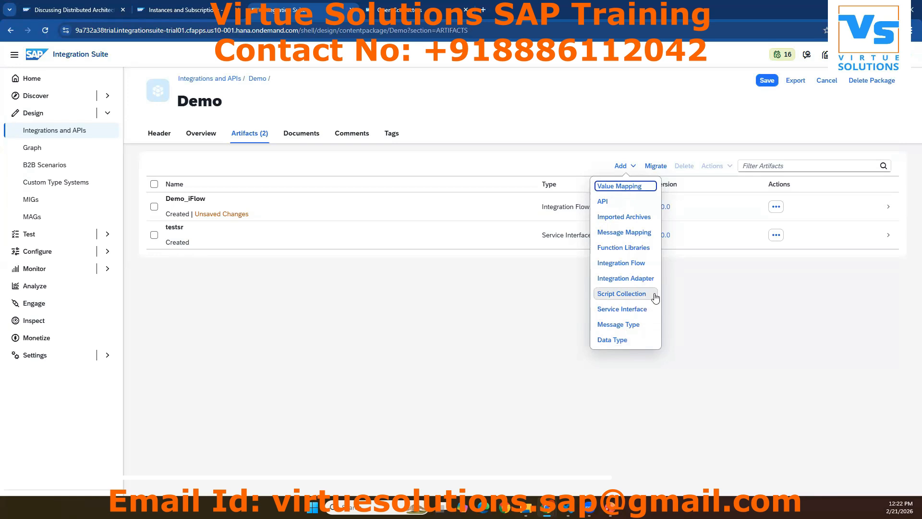
click(738, 296)
click(632, 164)
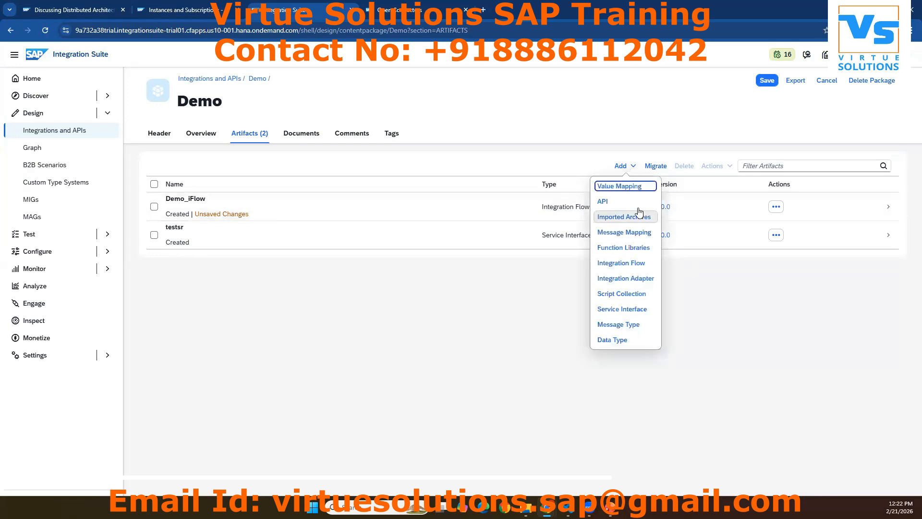
click(780, 360)
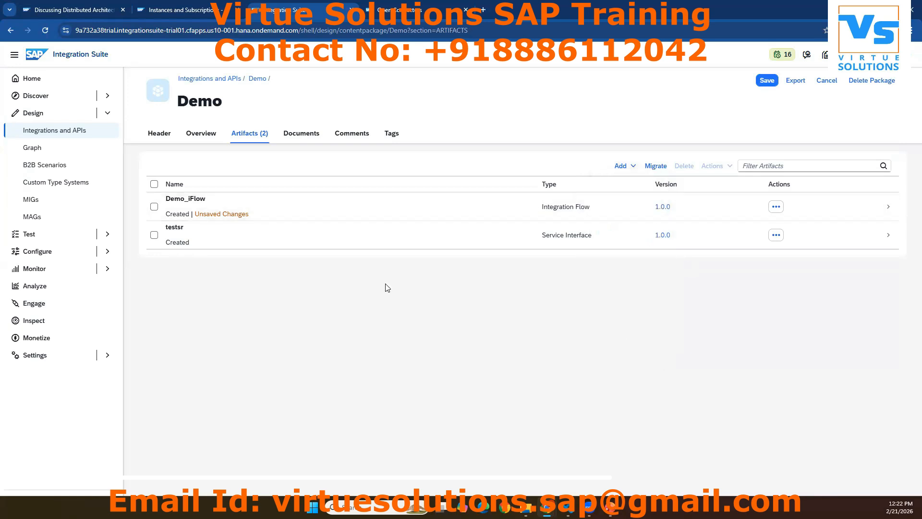
Open the Demo_iFlow integration flow in edit mode, discarding its unsaved changes
click(194, 204)
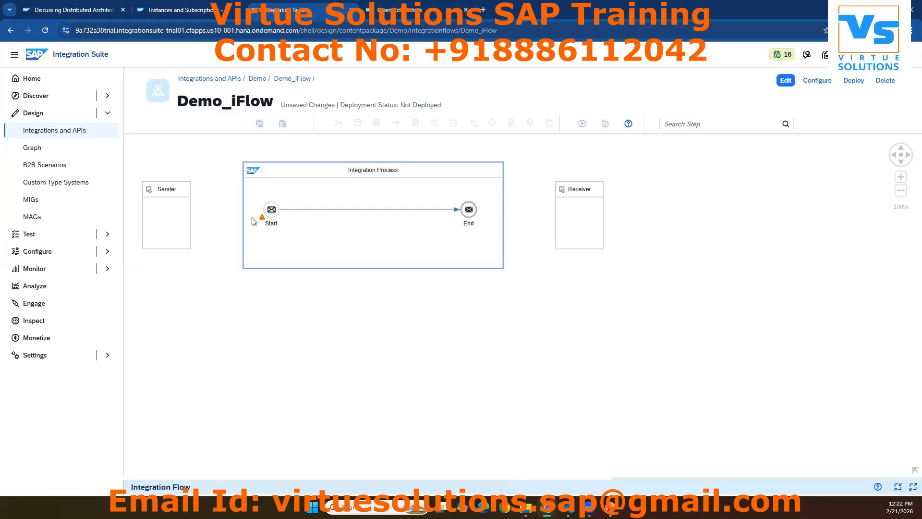
drag(226, 290, 292, 358)
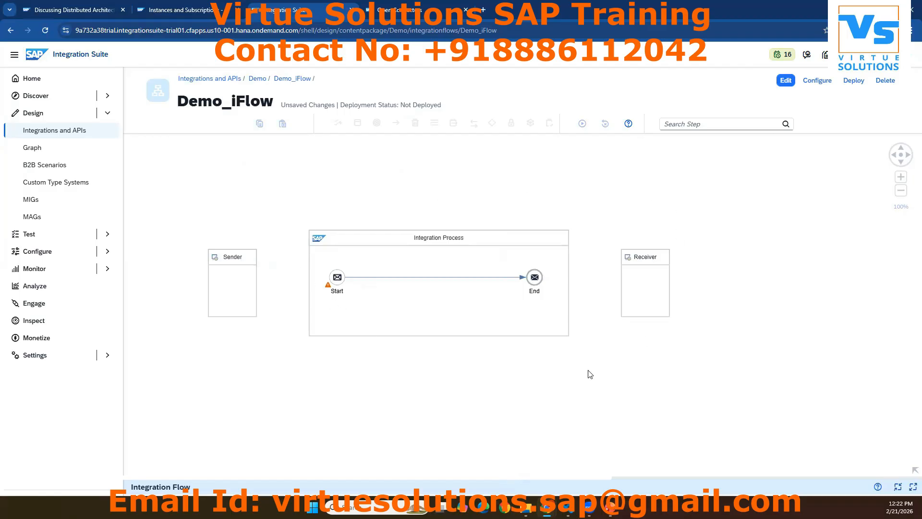
click(248, 288)
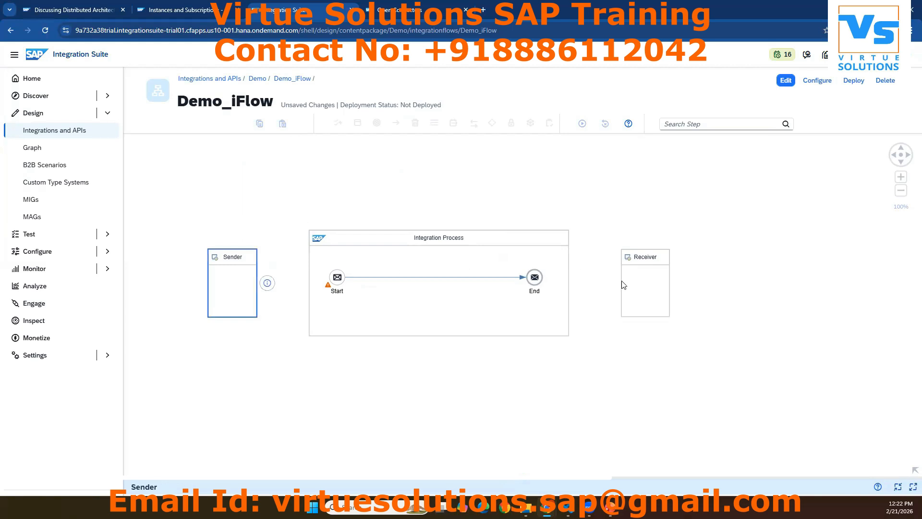
click(645, 288)
click(786, 80)
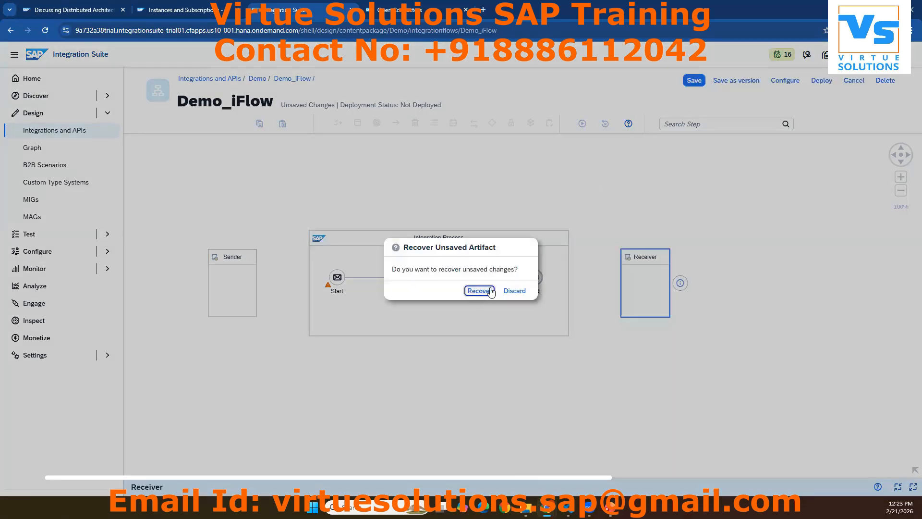
click(513, 291)
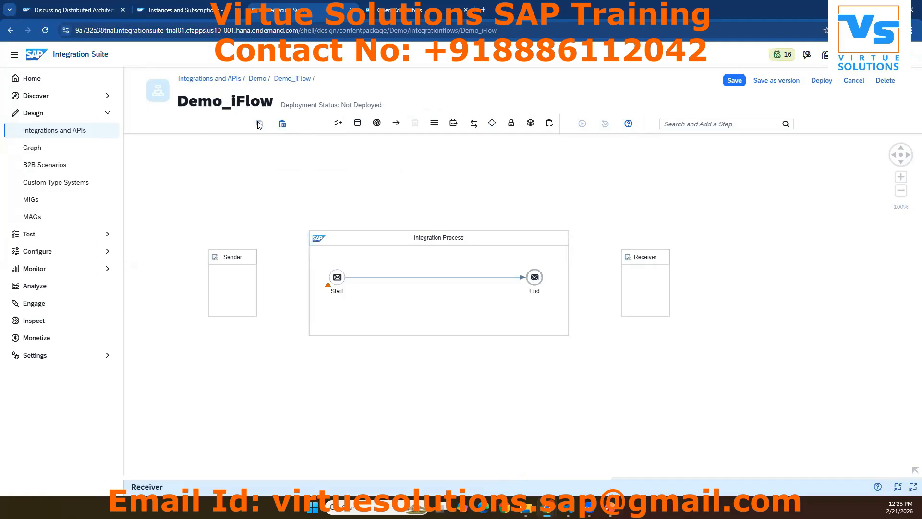
Examine the Participant, Process, Event and Mapping elements available for the integration flow
click(341, 125)
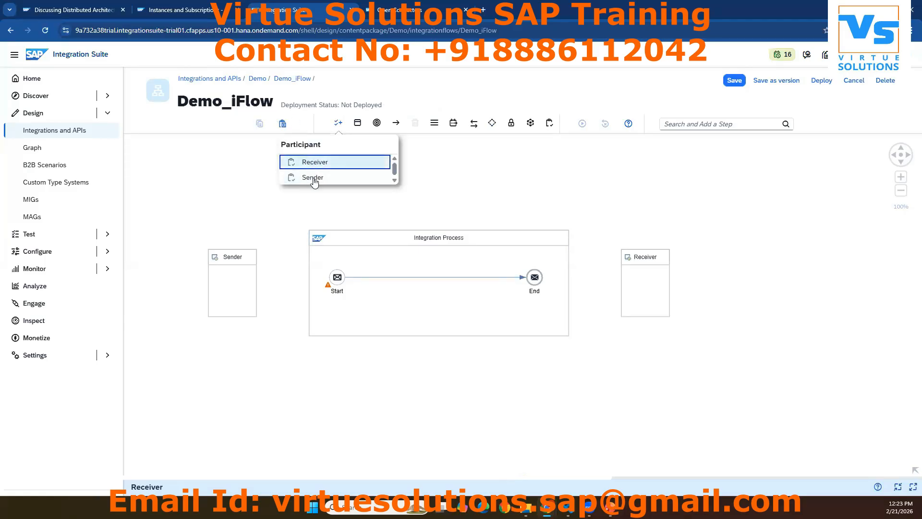
click(361, 125)
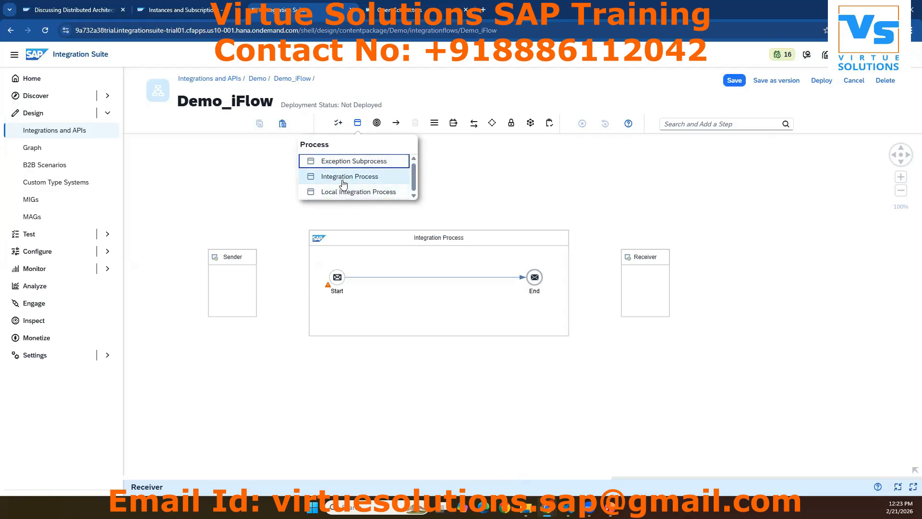
click(377, 124)
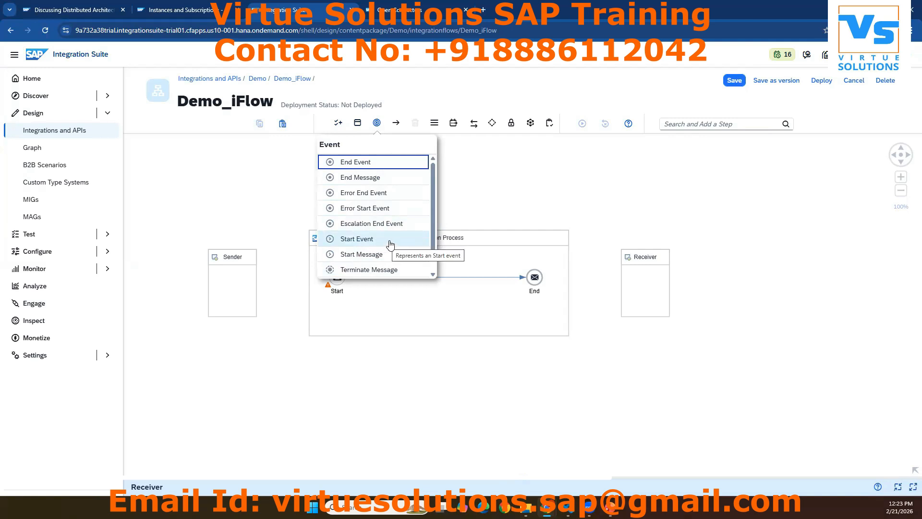
click(434, 125)
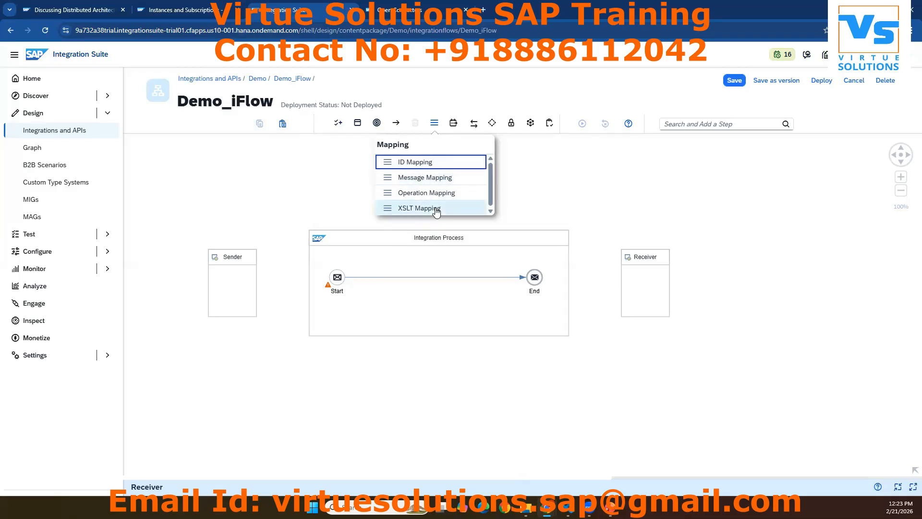
Examine the Transformation steps for the integration flow, including the Converter and Script options
click(454, 125)
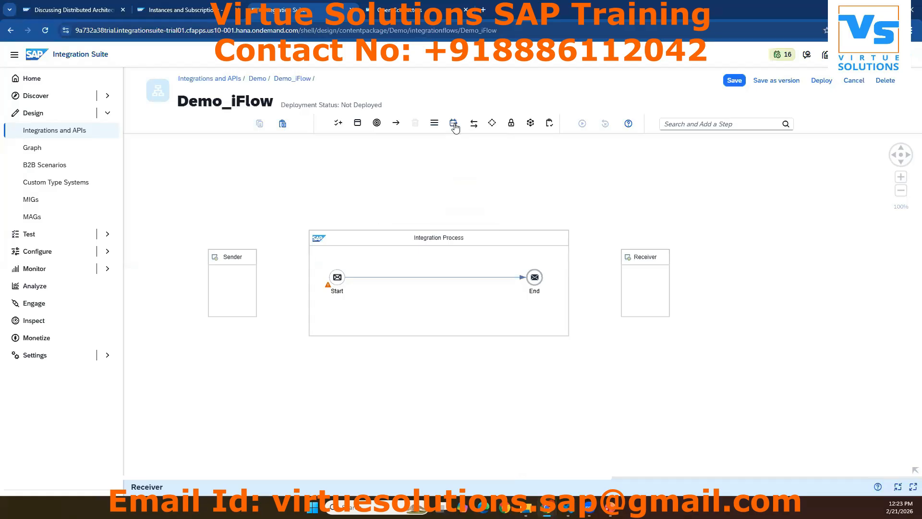
drag(451, 144, 412, 145)
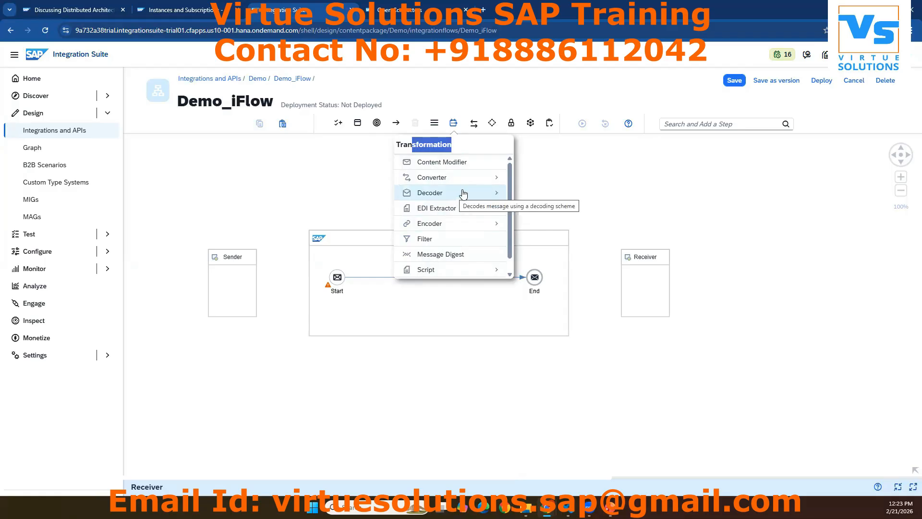
click(496, 180)
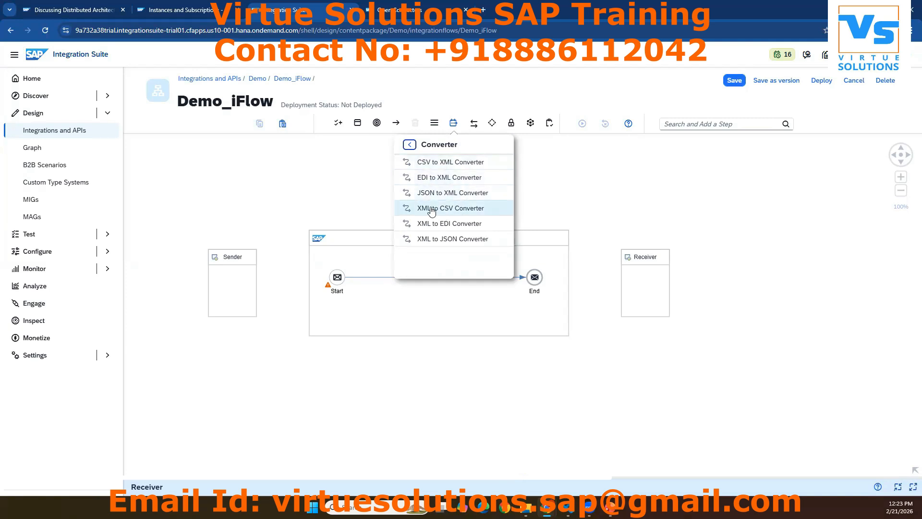
click(410, 145)
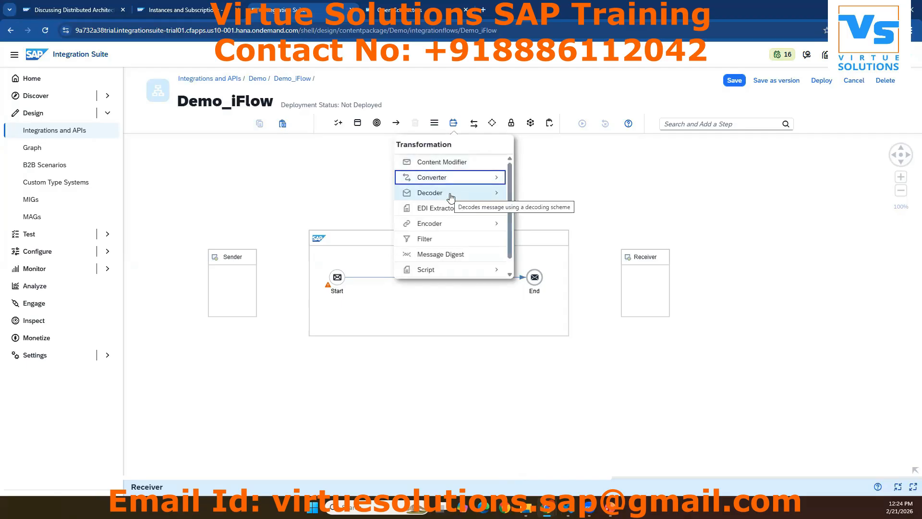
click(427, 269)
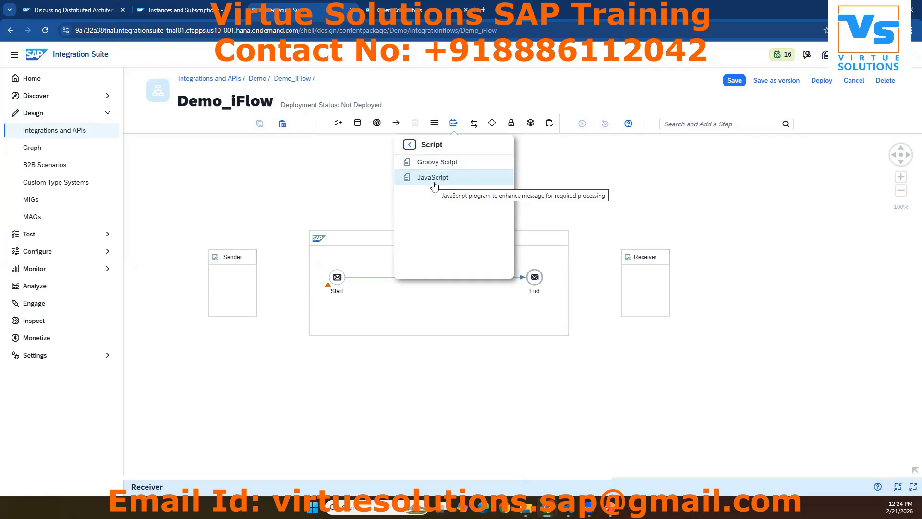
click(410, 144)
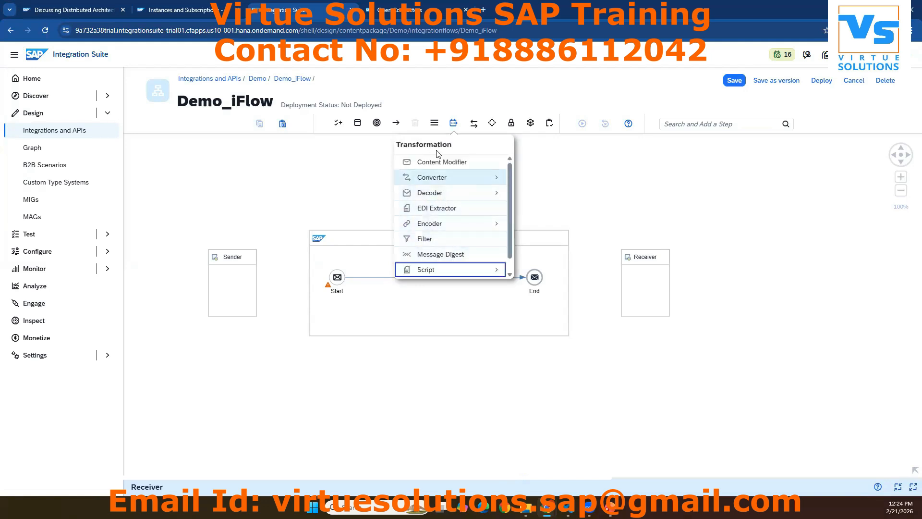
Examine the External Call options, consulting the integration diagram on slide 3 in PowerPoint before returning to the integration flow
click(478, 125)
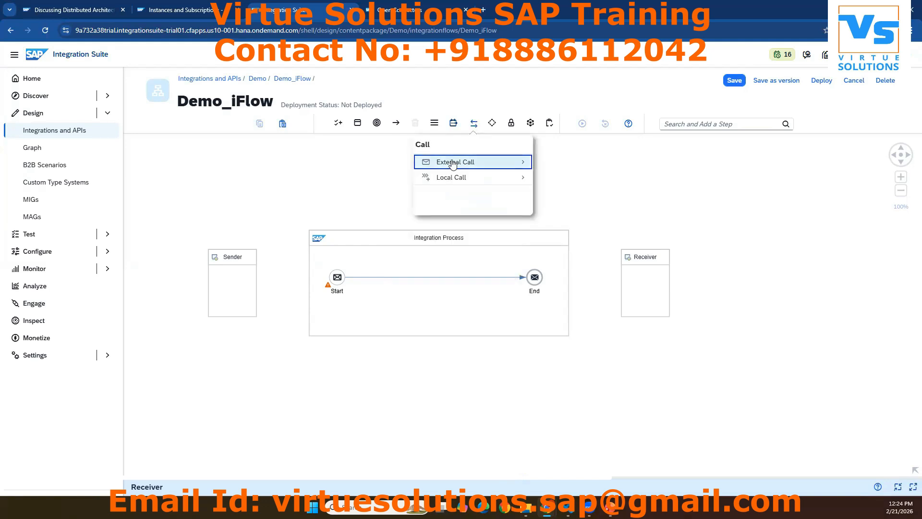
click(475, 169)
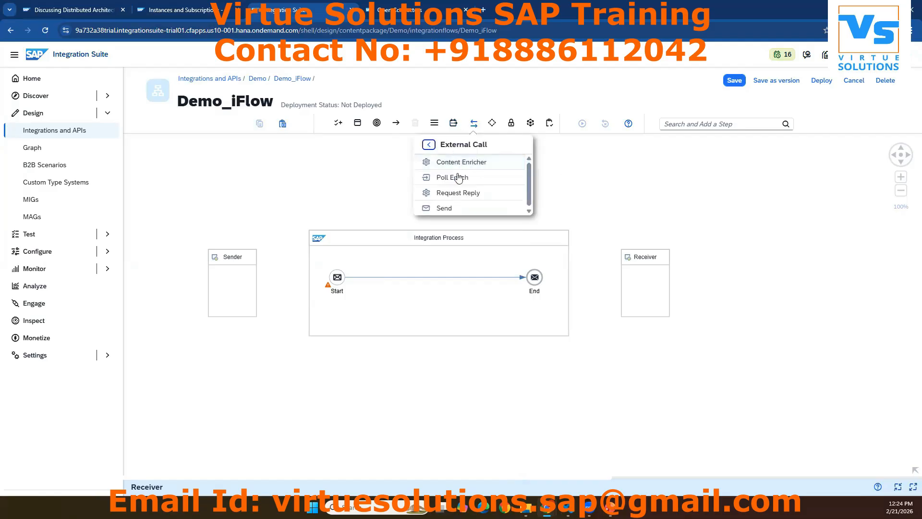
click(611, 508)
click(82, 277)
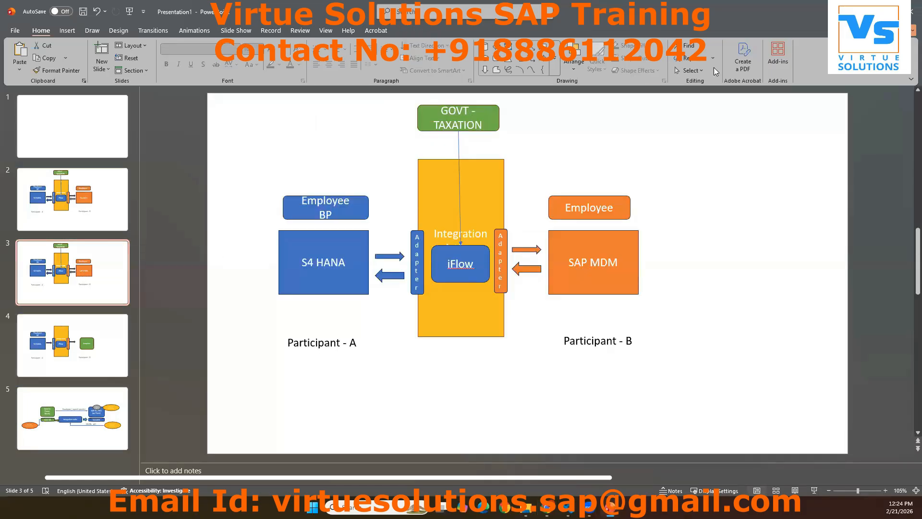
key(alt+Tab)
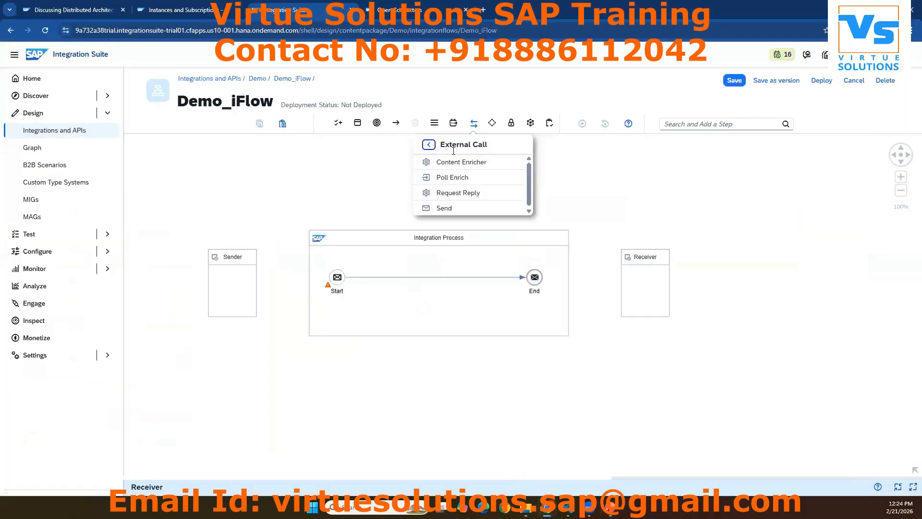
click(428, 145)
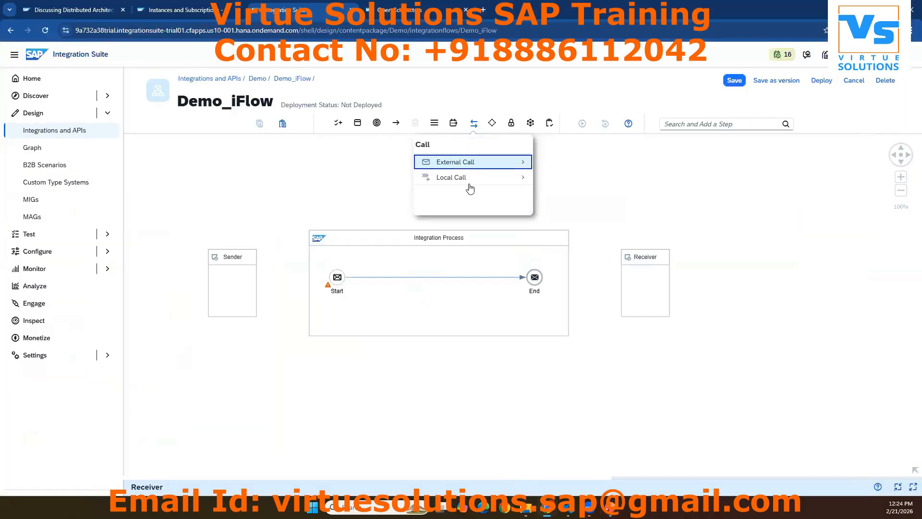
Examine the Routing, Security and Persistence steps available for the integration flow
click(492, 124)
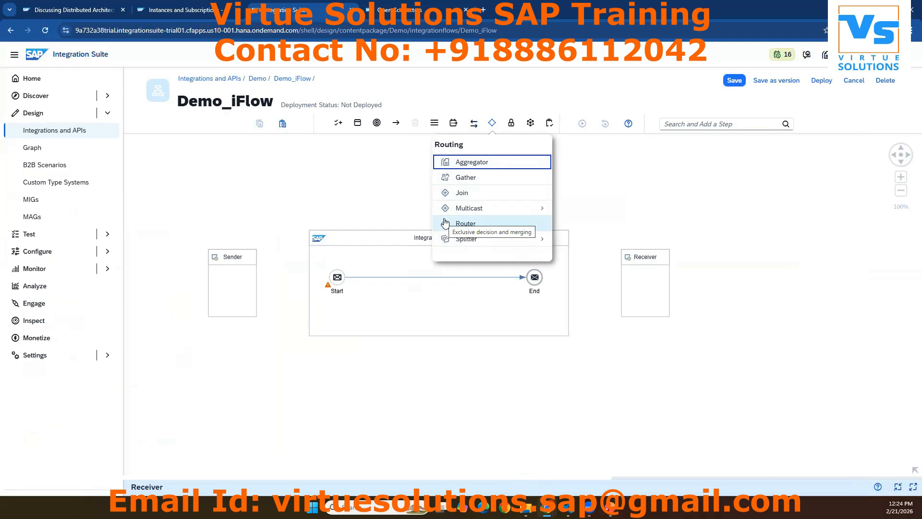
click(512, 124)
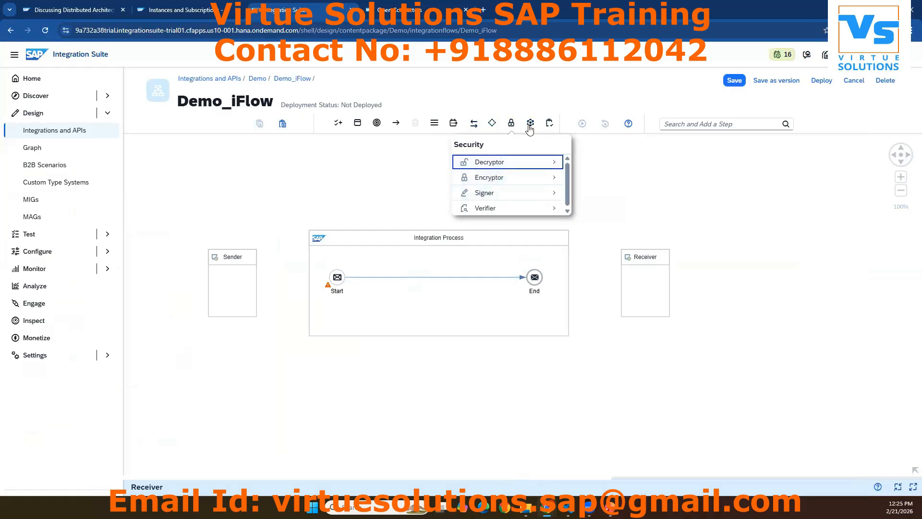
click(530, 124)
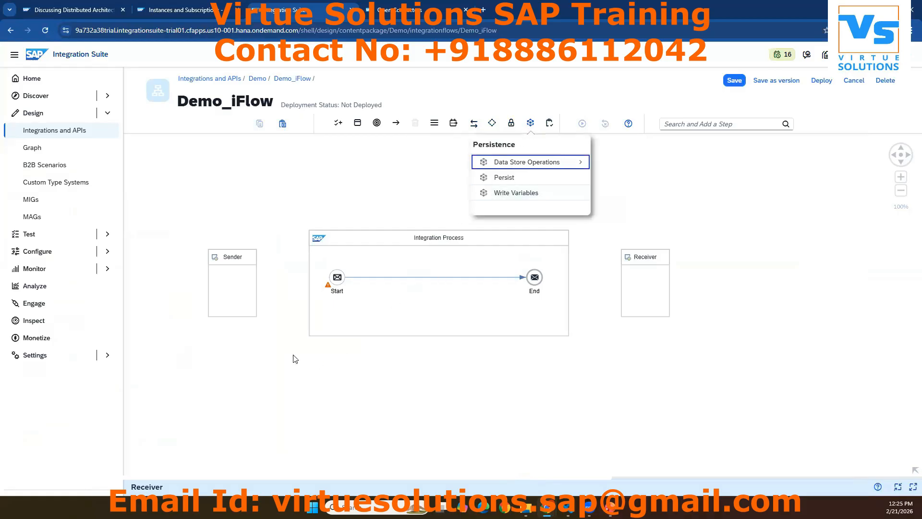
click(218, 188)
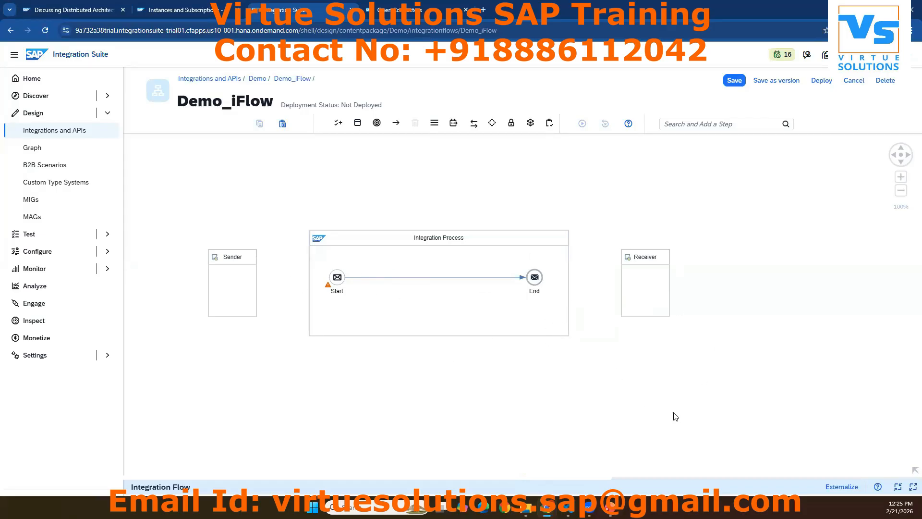
Draw a connection from Sender to the Start event, examine the available sender adapter types, and cancel the adapter selection
click(245, 282)
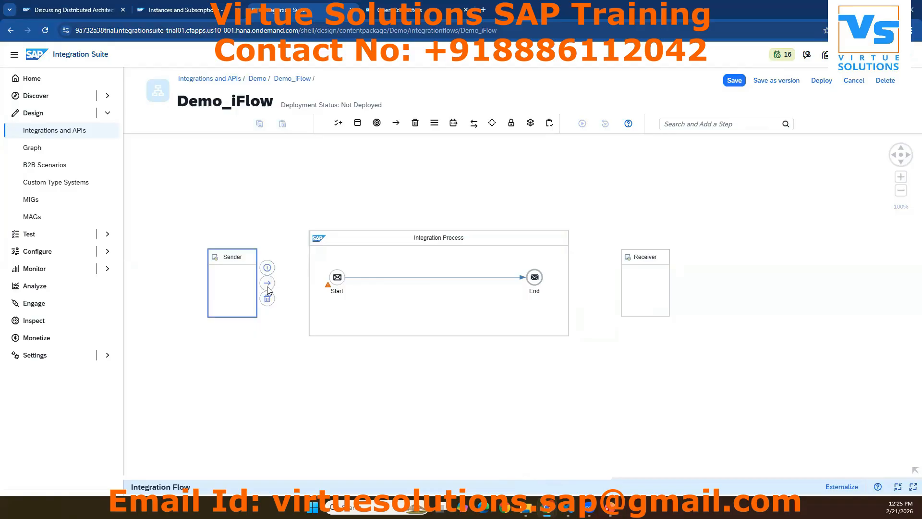
drag(269, 286, 331, 281)
click(303, 281)
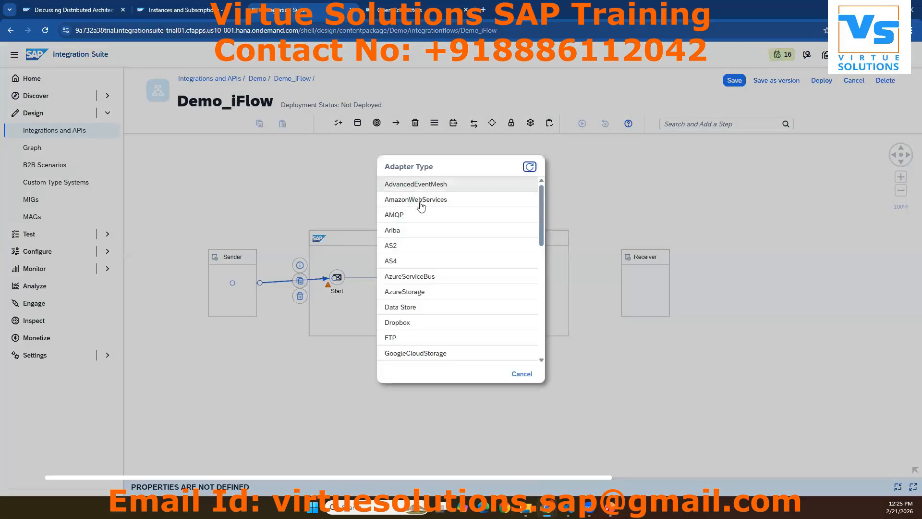
drag(543, 205, 543, 330)
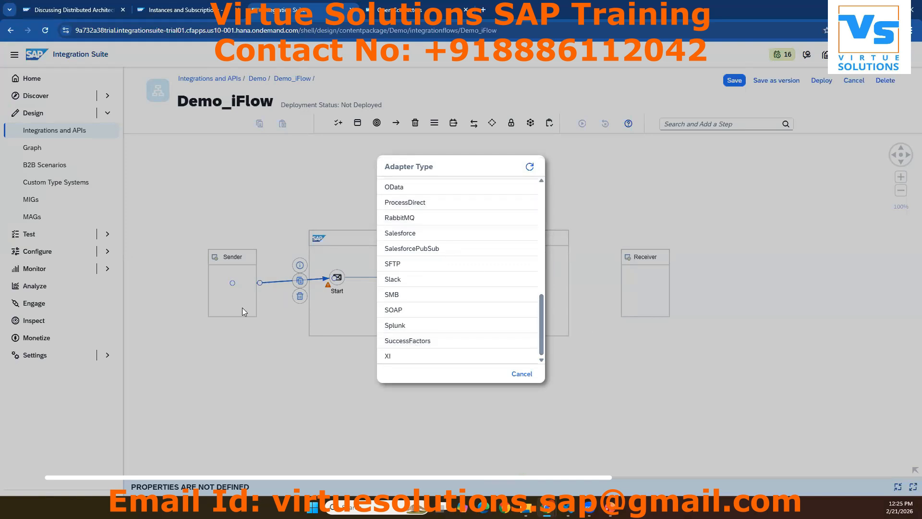
click(521, 374)
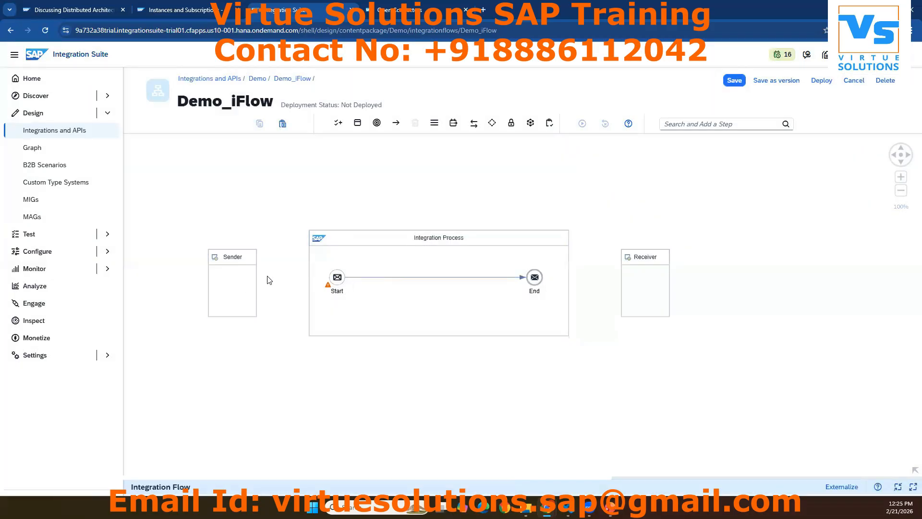
Draw a connection from the End event to Receiver, examine the full list of receiver adapter types, and cancel the adapter selection
click(539, 284)
drag(554, 266, 645, 288)
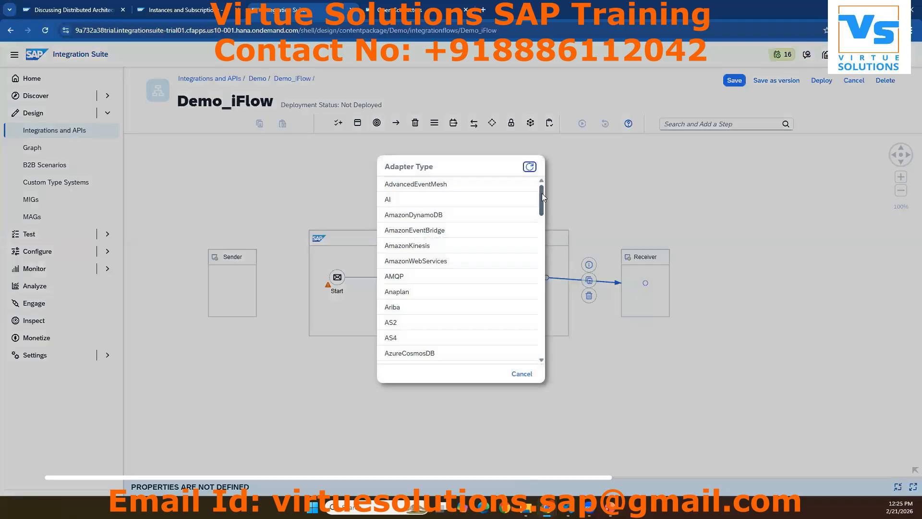
drag(541, 193, 544, 216)
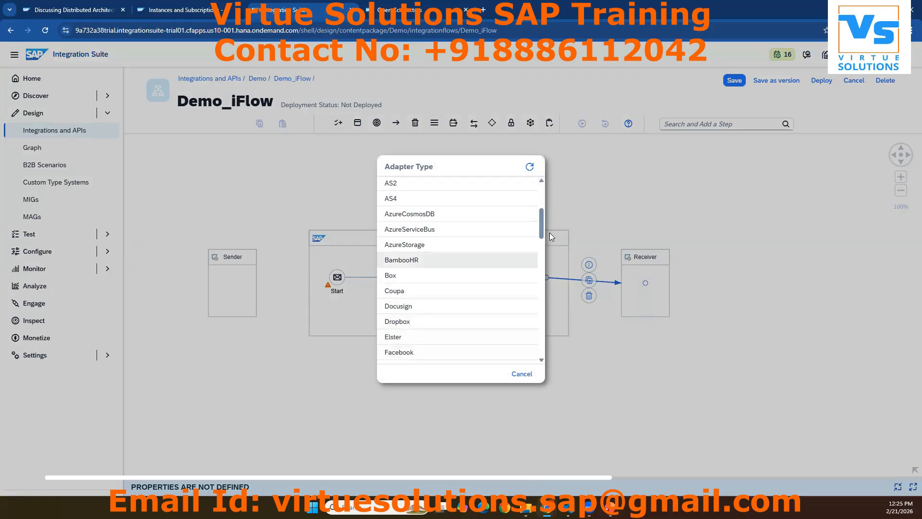
drag(541, 229, 555, 329)
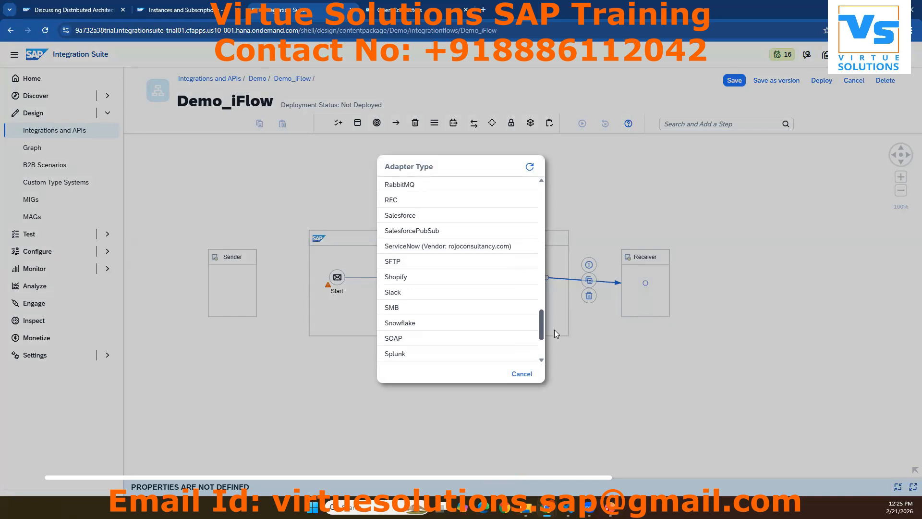
scroll(502, 309, down, 3)
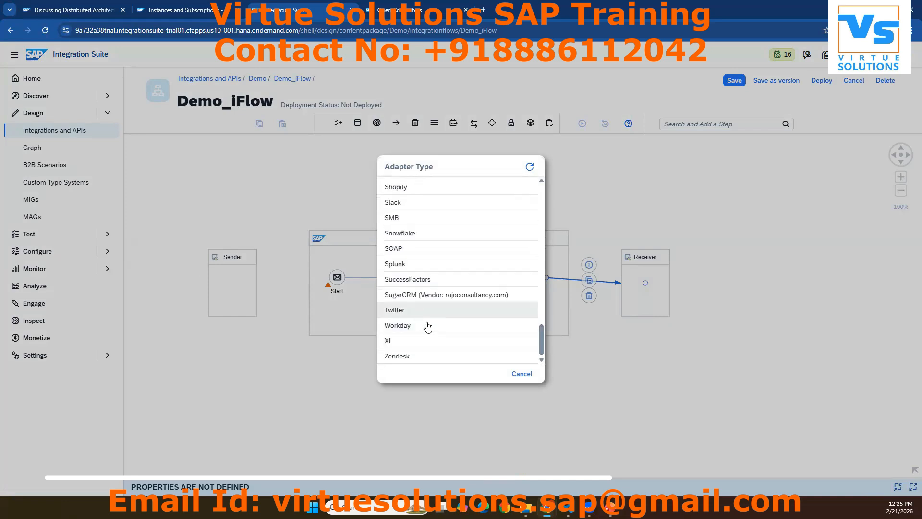
scroll(421, 282, up, 2)
scroll(419, 278, up, 5)
scroll(413, 274, up, 3)
scroll(413, 275, up, 7)
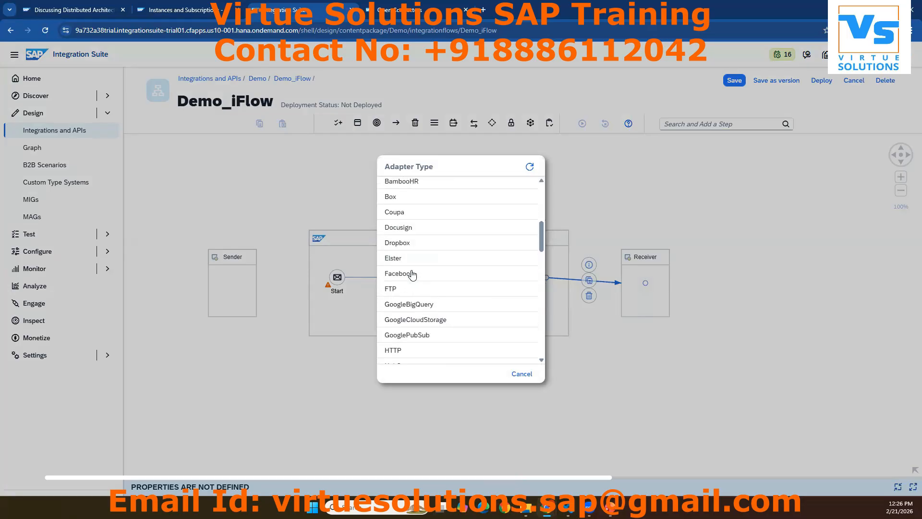
scroll(413, 276, up, 3)
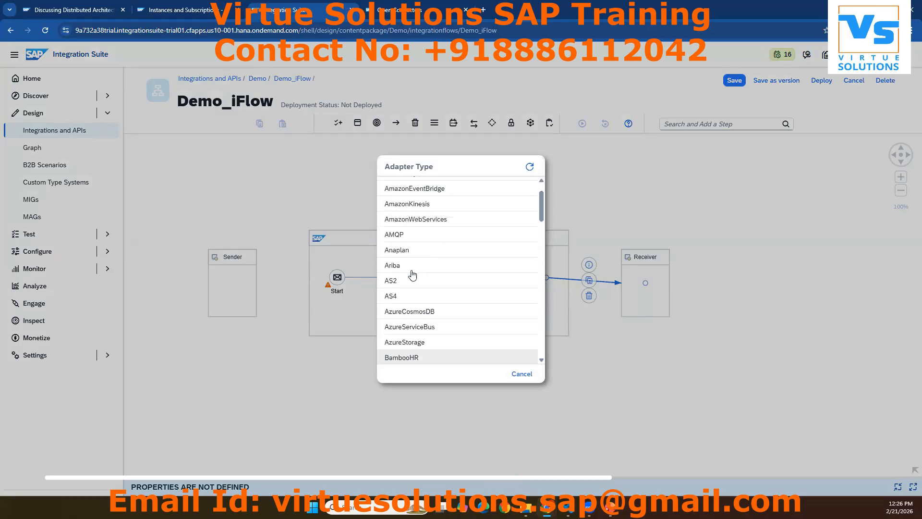
scroll(416, 280, down, 4)
scroll(419, 280, down, 4)
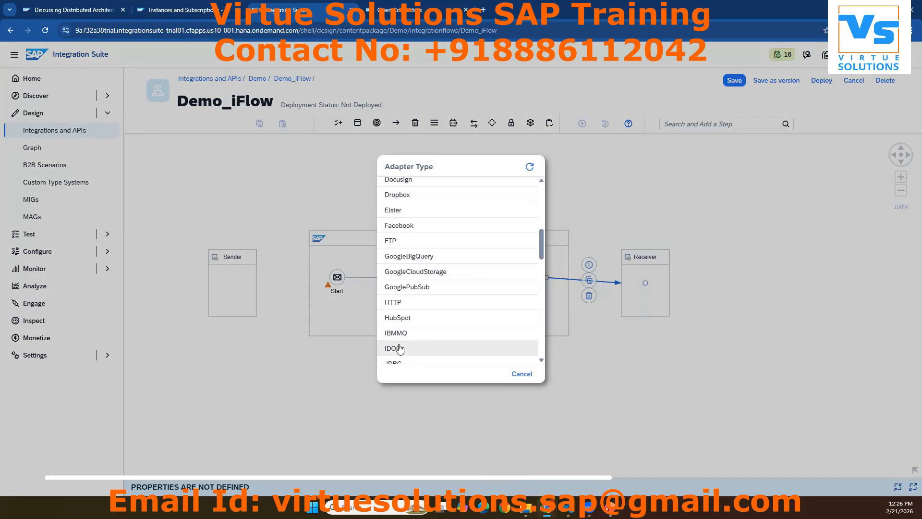
scroll(403, 332, down, 3)
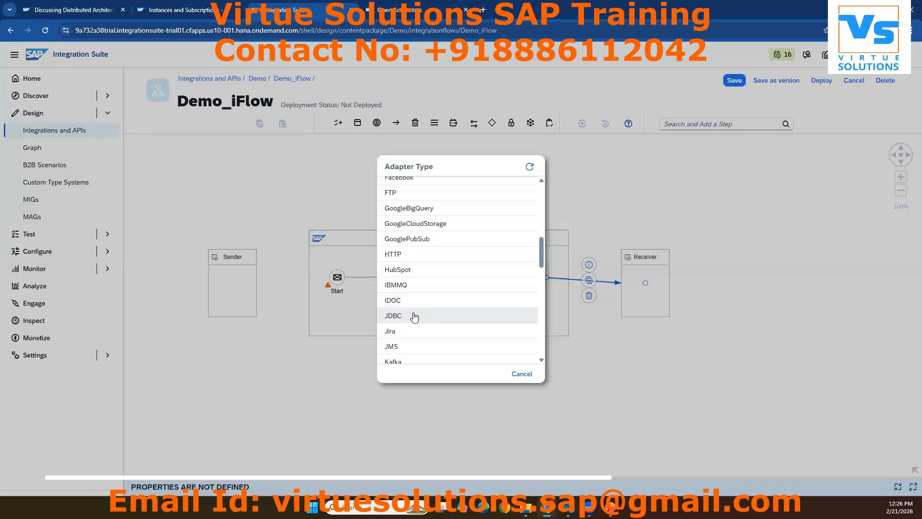
click(523, 374)
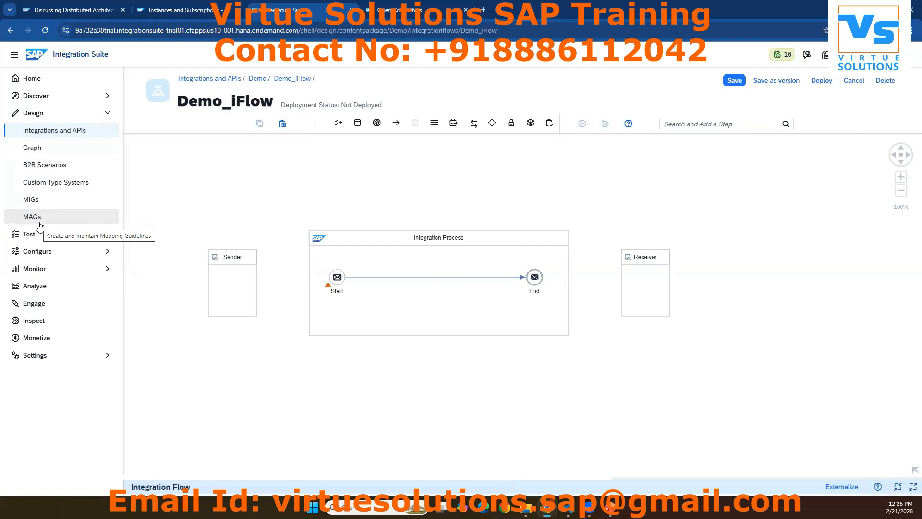
Leave the integration flow without saving its changes and open the API Test Console to view its request options
click(29, 235)
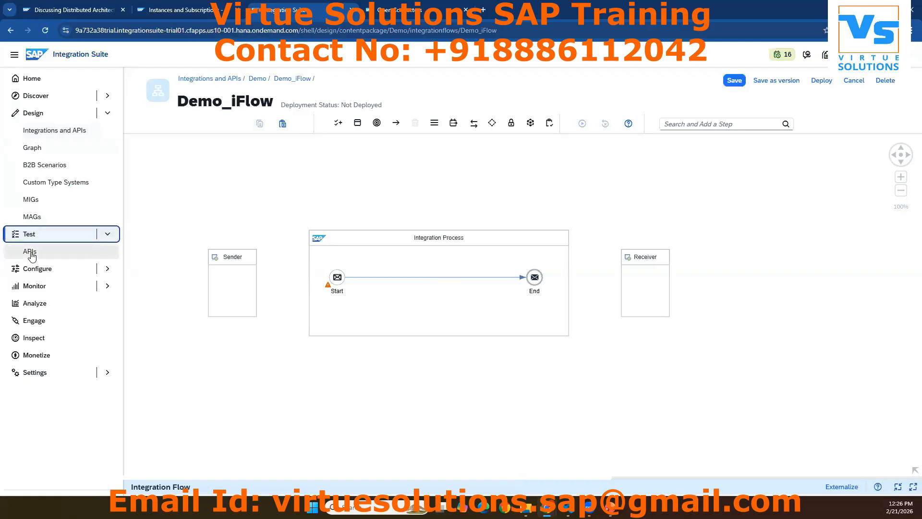
click(30, 253)
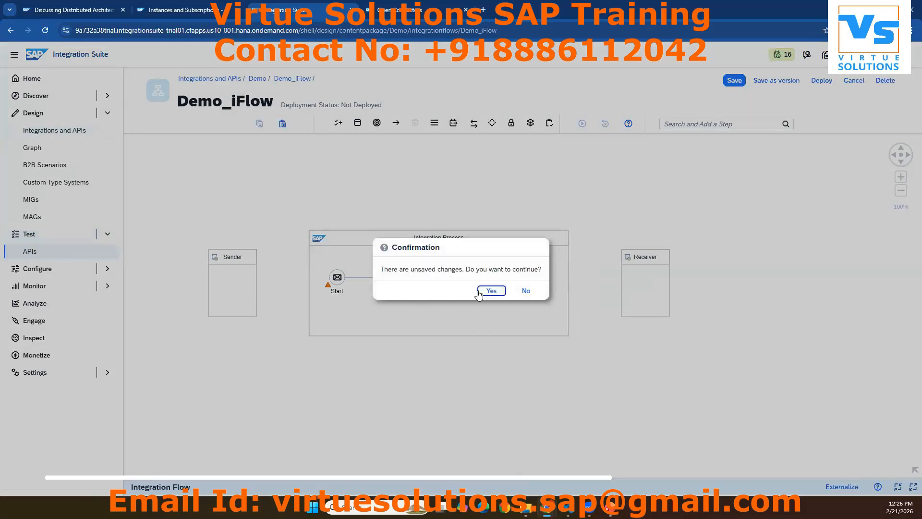
click(483, 291)
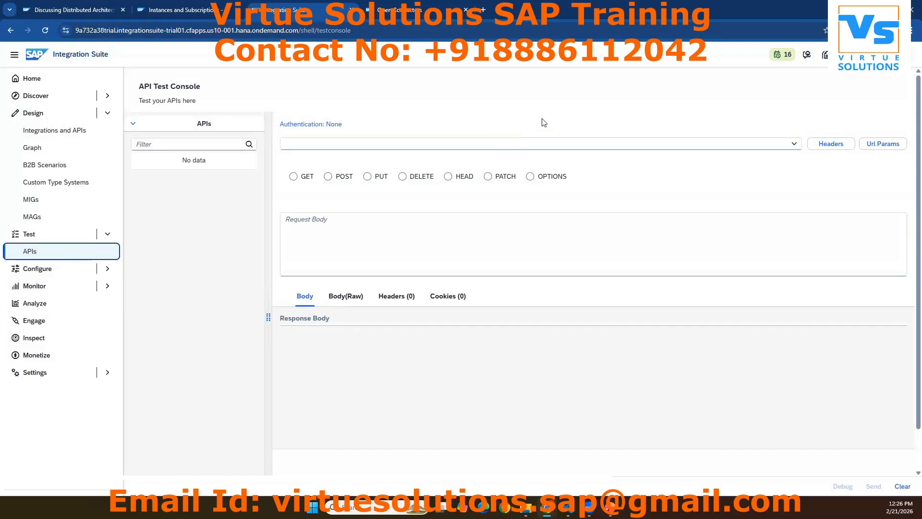
View the API configuration area, examine the API proxy creation form and its API Provider choices, and cancel the form
click(84, 269)
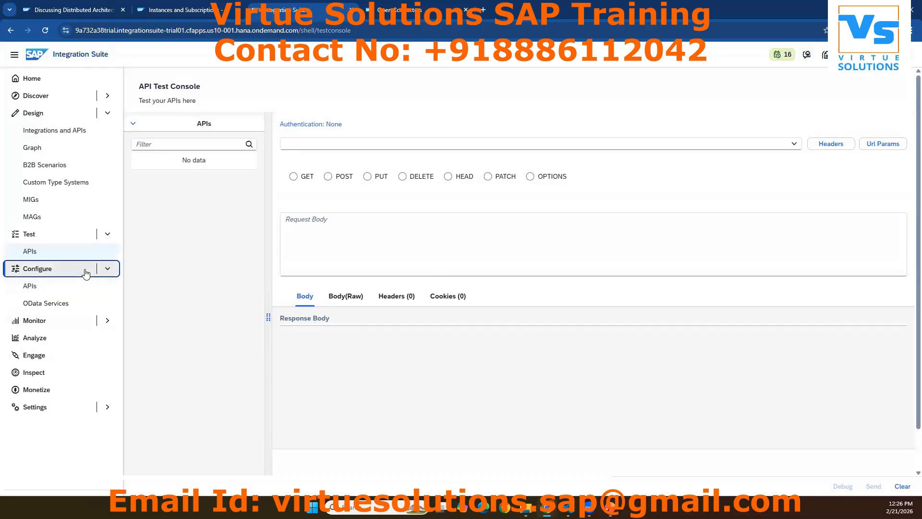
click(39, 289)
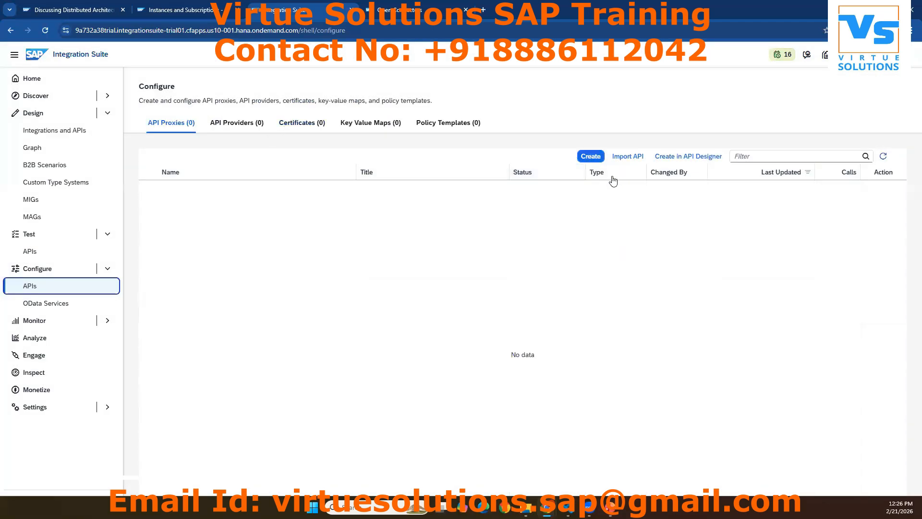
click(590, 157)
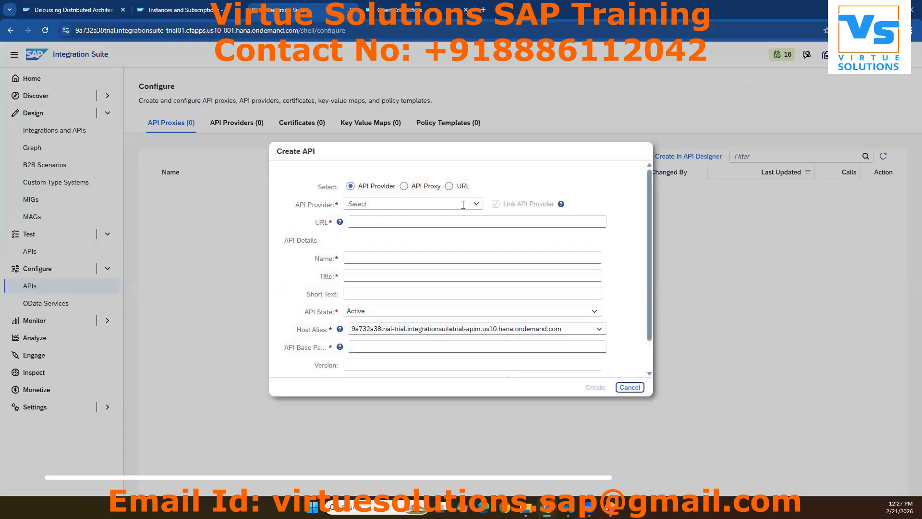
click(476, 204)
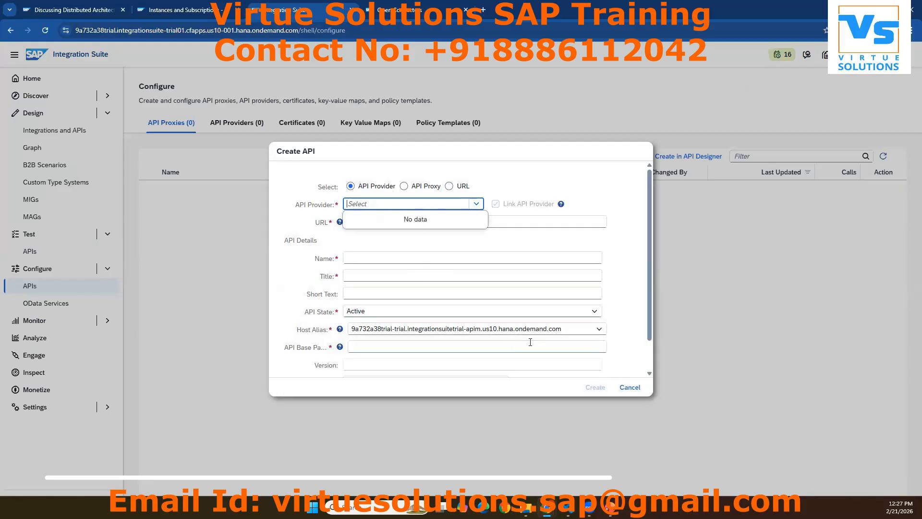
click(633, 387)
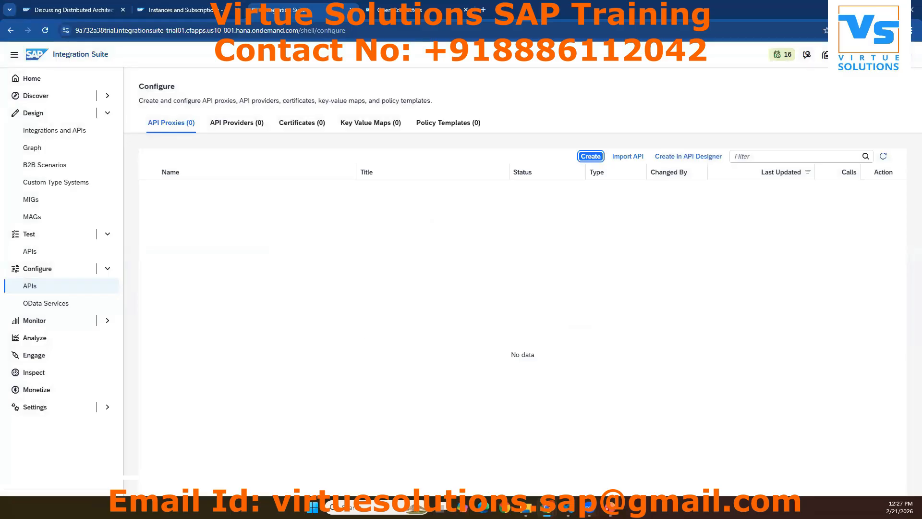
Consult the Success Factor to SAP S4 / ECC integration diagram on slide 5 in PowerPoint, and return to Integration Suite
click(610, 508)
click(116, 419)
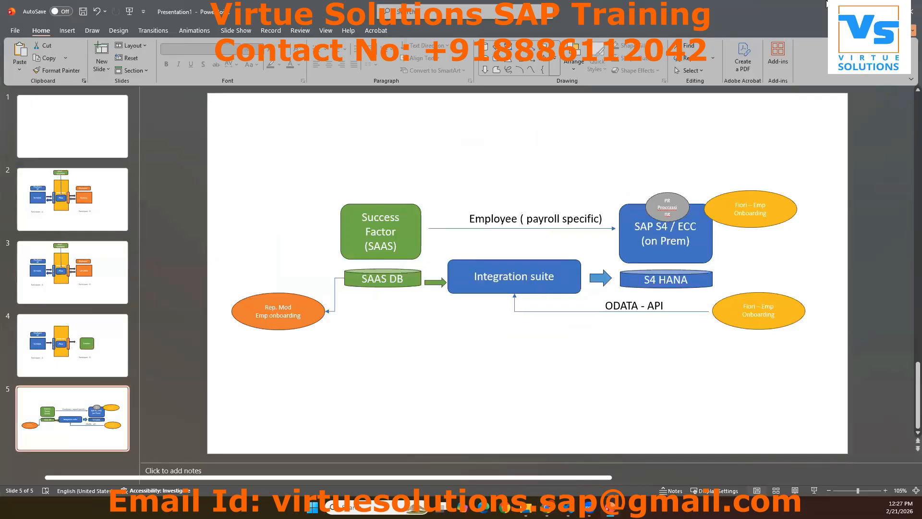
key(alt+Tab)
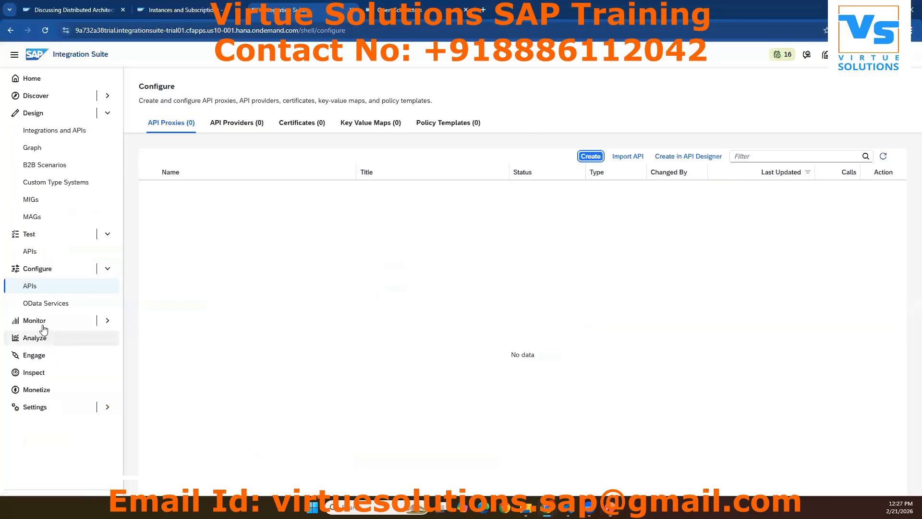
Open the monitoring area for Integrations and APIs
click(72, 321)
click(67, 337)
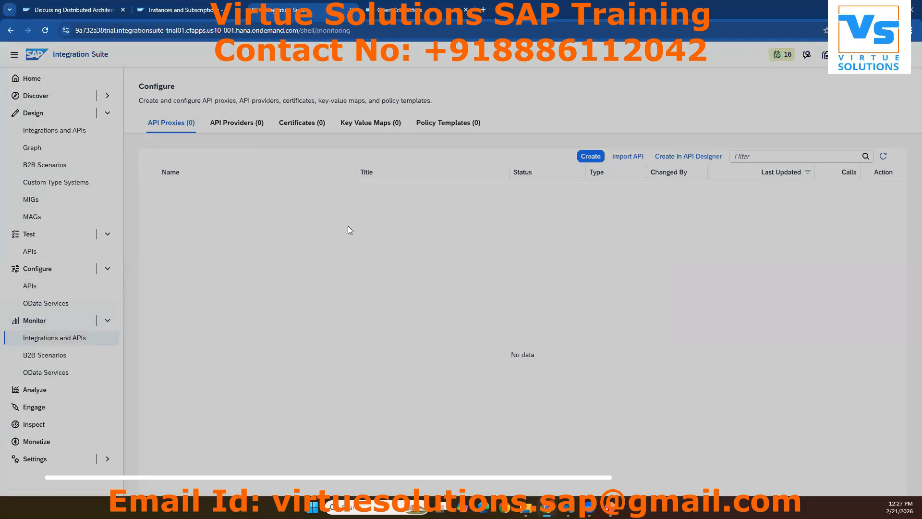